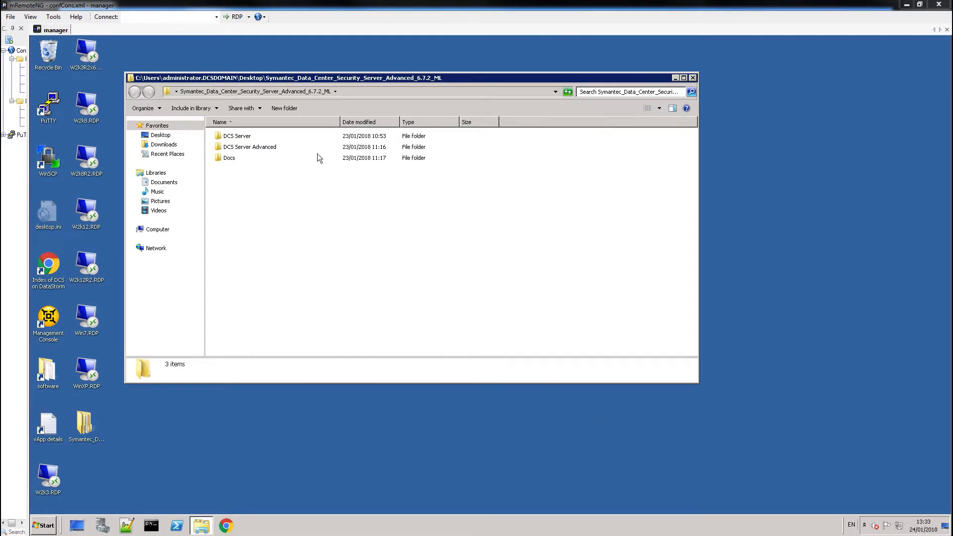
Step: Run server.exe from the DCS Server Advanced folder as administrator
double_click(265, 149)
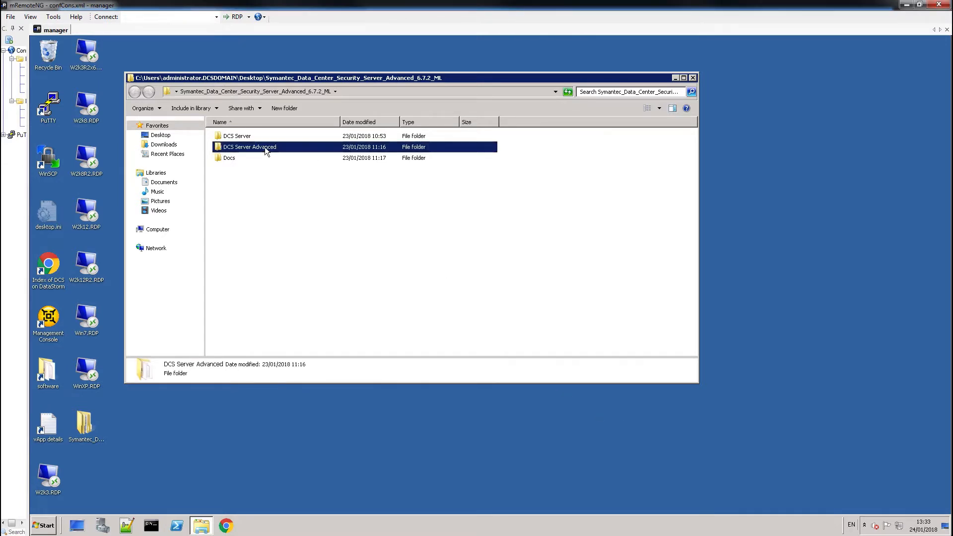
click(265, 149)
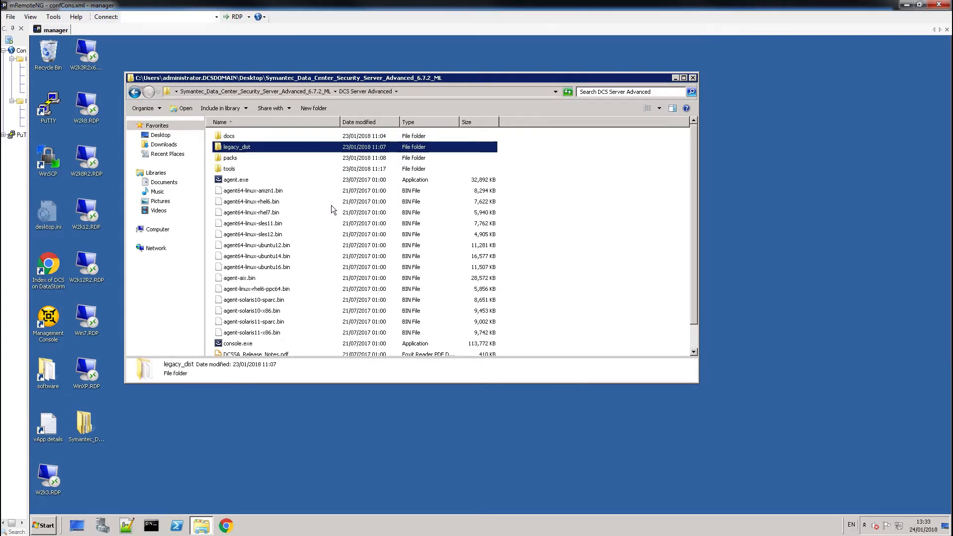
scroll(333, 208, down, 1)
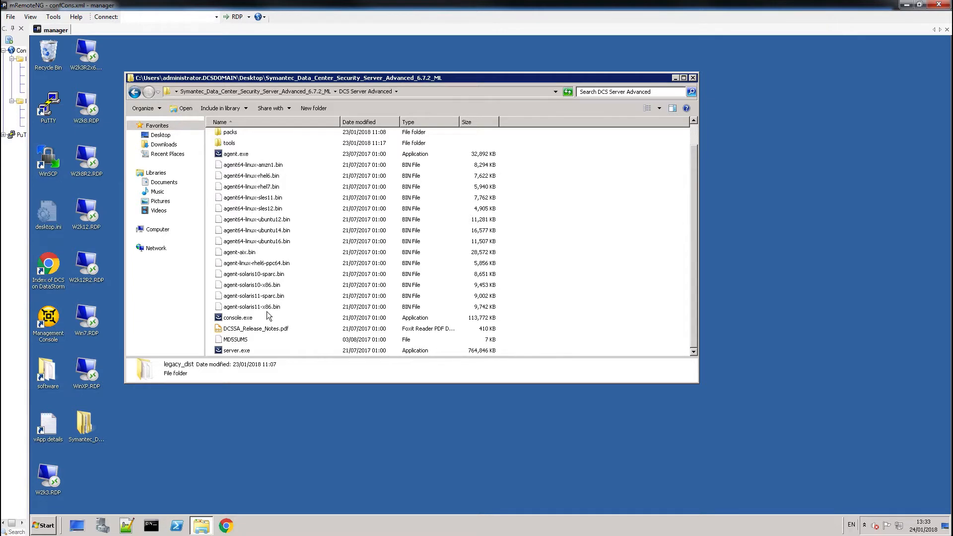
click(244, 351)
right_click(244, 351)
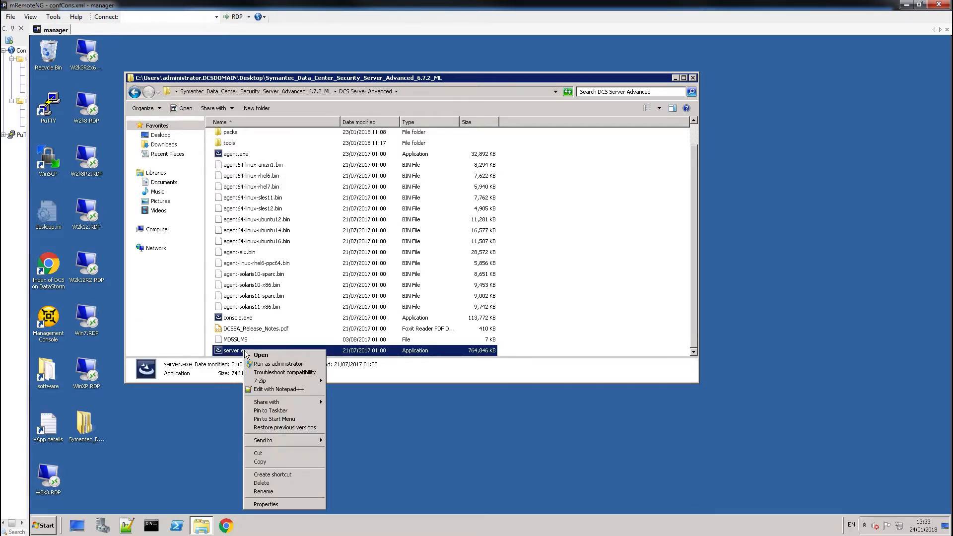
click(271, 366)
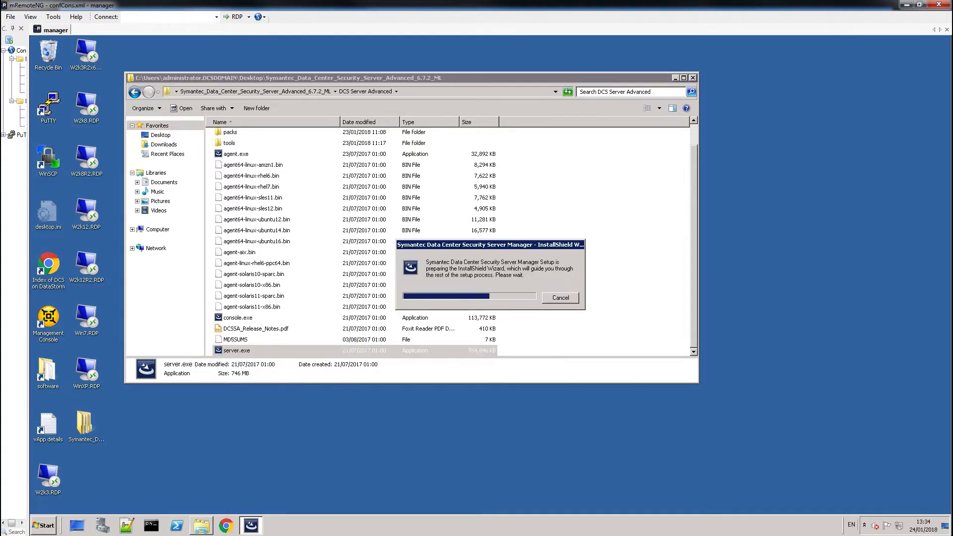
click(349, 352)
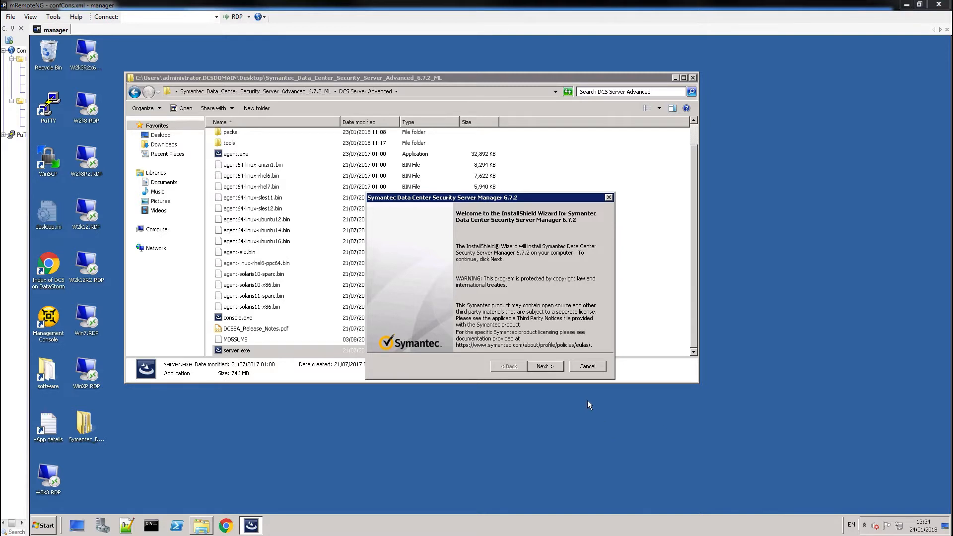
Step: Proceed past the installer's welcome page and review the upgrade help page, closing the browser when done
click(555, 367)
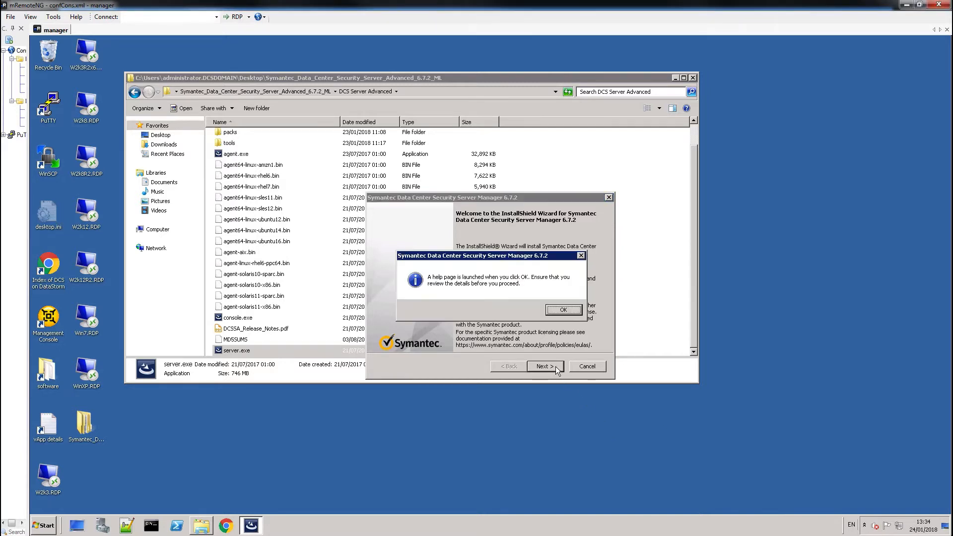
click(563, 310)
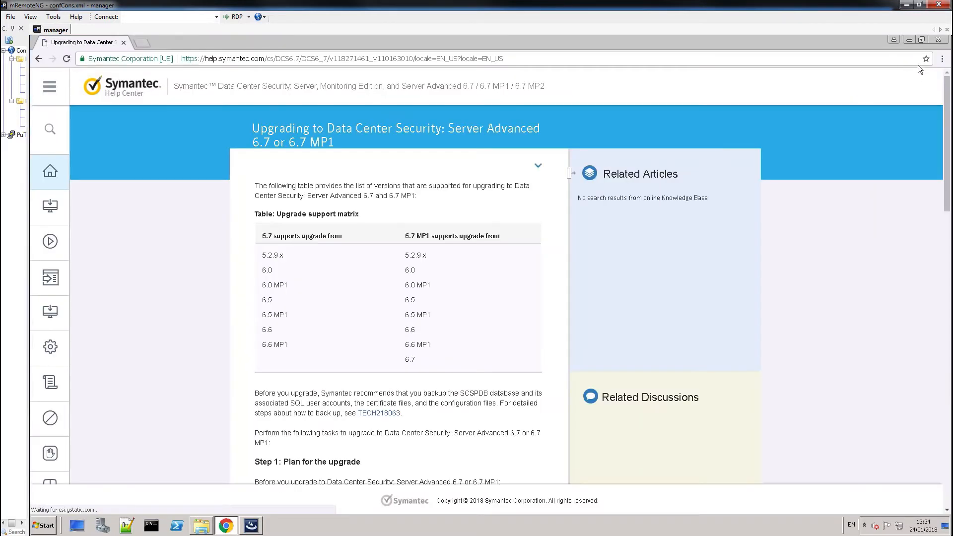
scroll(668, 380, down, 3)
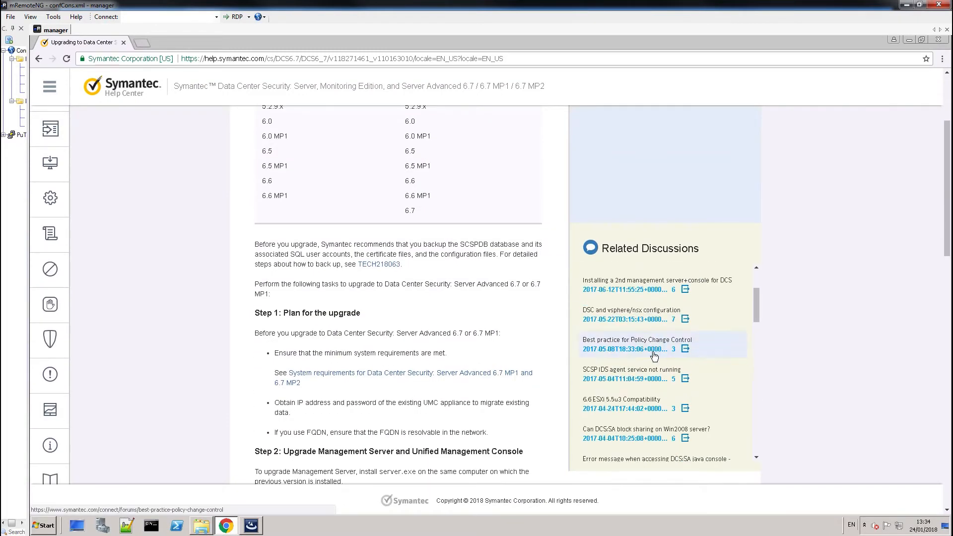
click(937, 42)
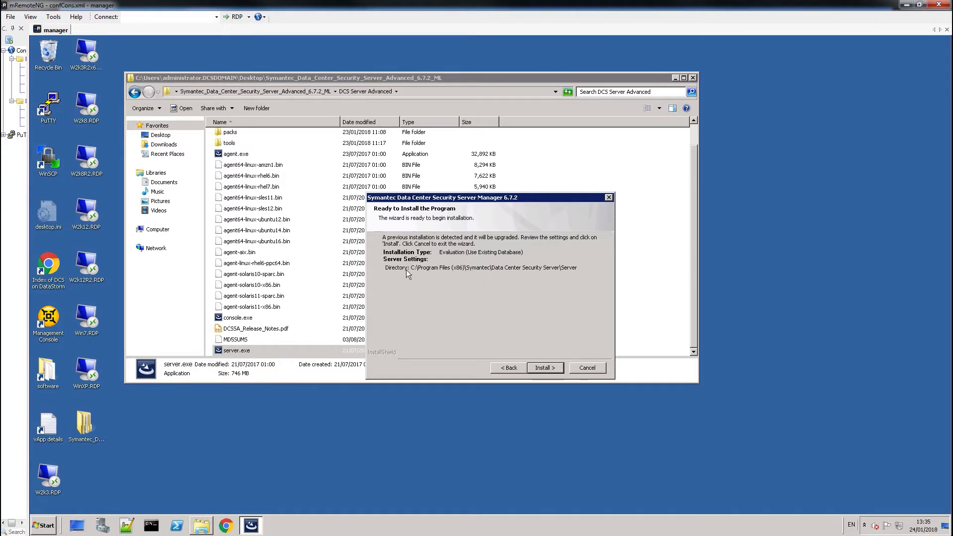
Step: Install the Server Manager 6.7.2 upgrade, accepting the reboot requirement but declining to restart immediately
click(546, 368)
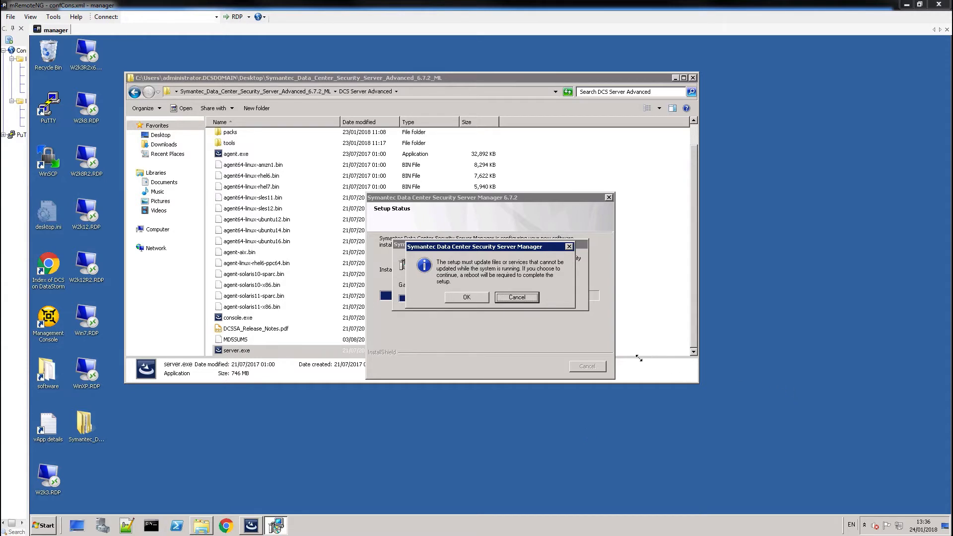
click(458, 300)
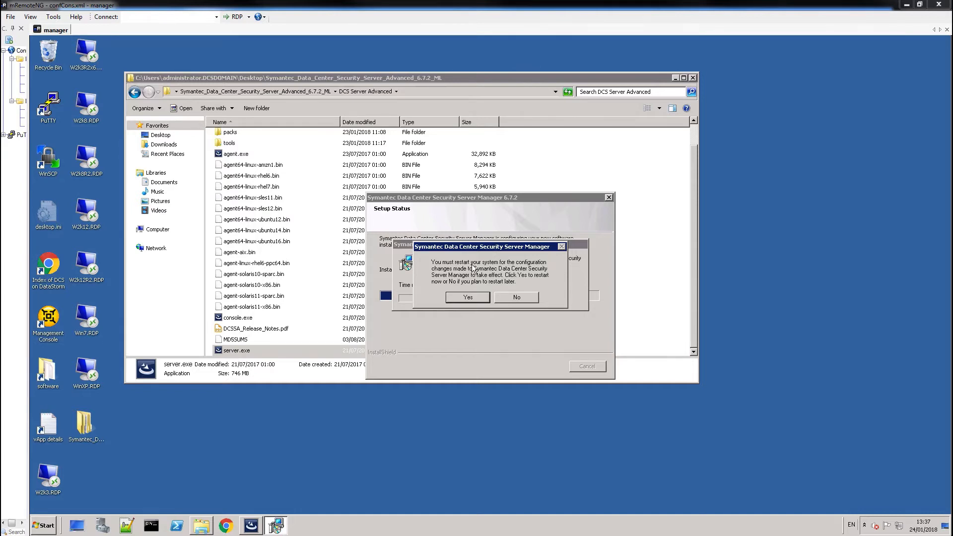
click(509, 299)
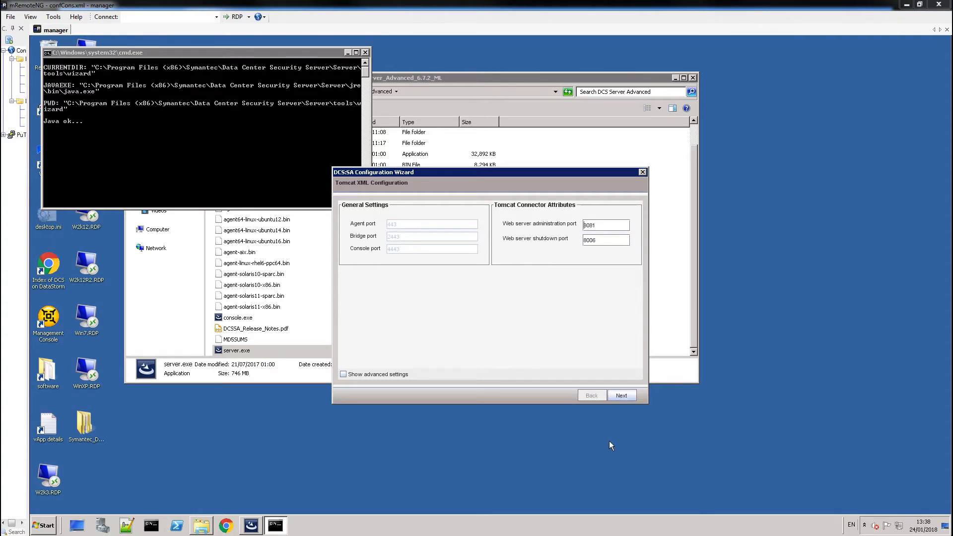
Step: Clear the view around the configuration wizard, show the advanced Tomcat settings and accept the existing values
click(676, 79)
drag(556, 177, 659, 123)
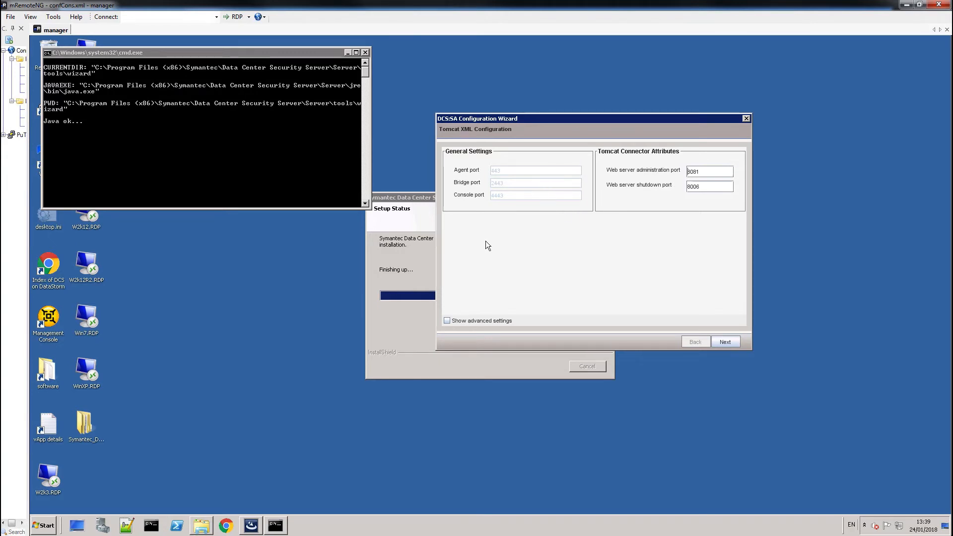
click(448, 320)
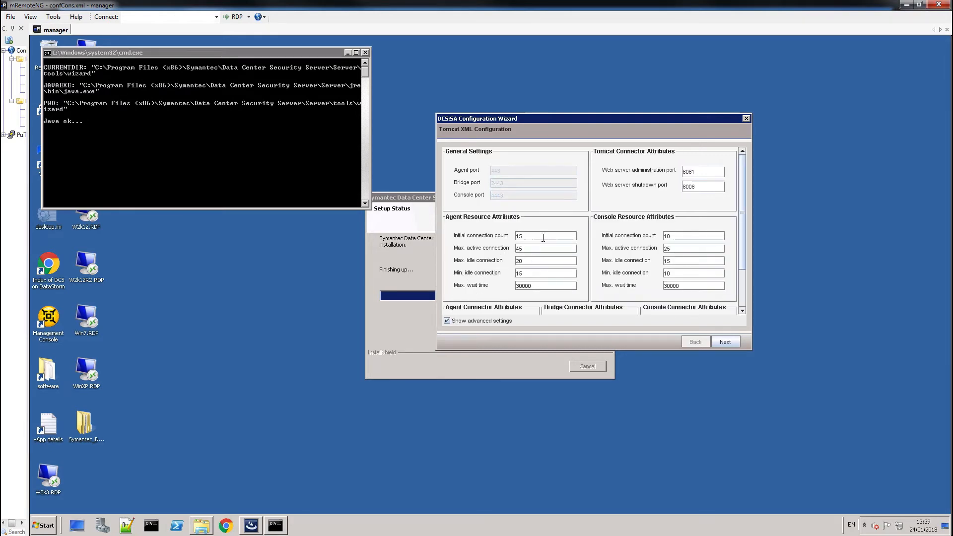
scroll(543, 238, down, 5)
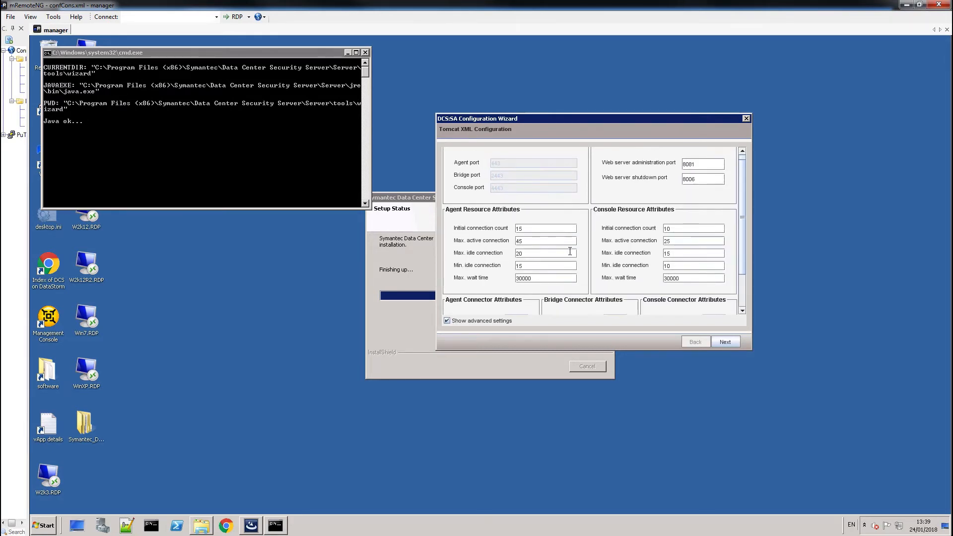
scroll(574, 249, up, 2)
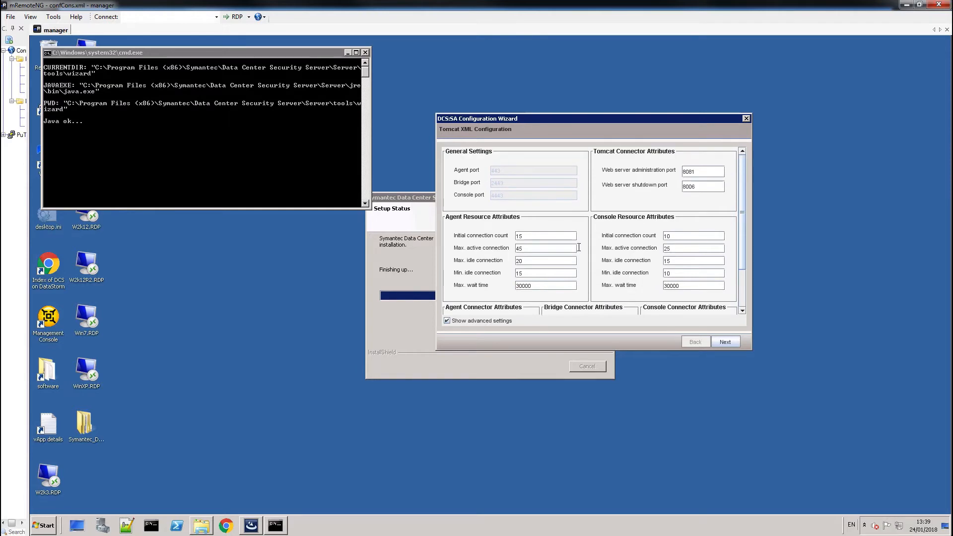
click(723, 342)
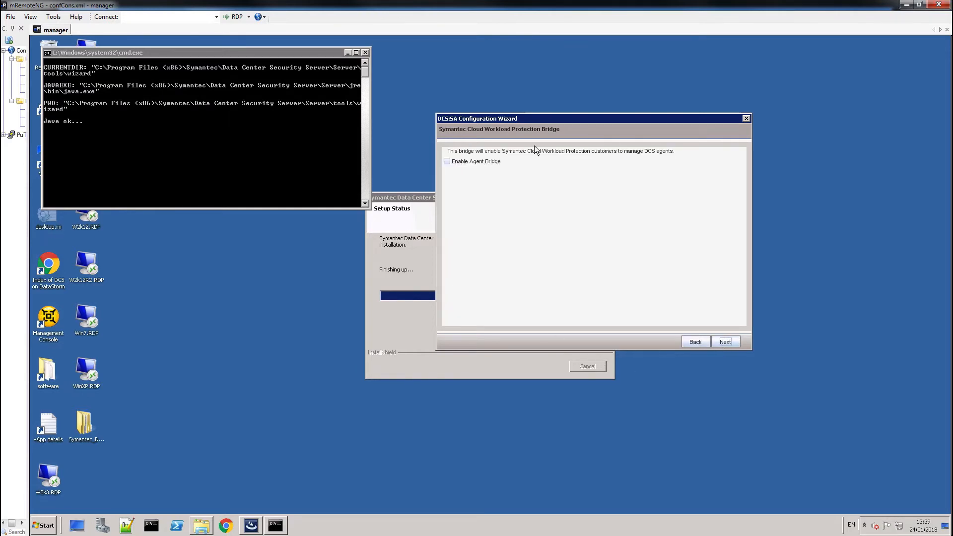
Step: Preview the Agent Bridge options, leave the bridge disabled and continue to the server settings
click(484, 163)
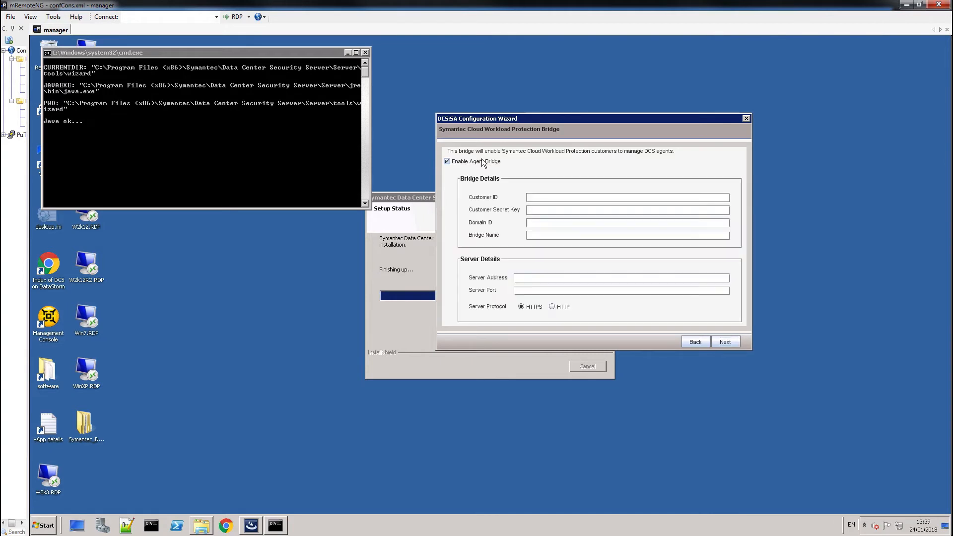
click(483, 163)
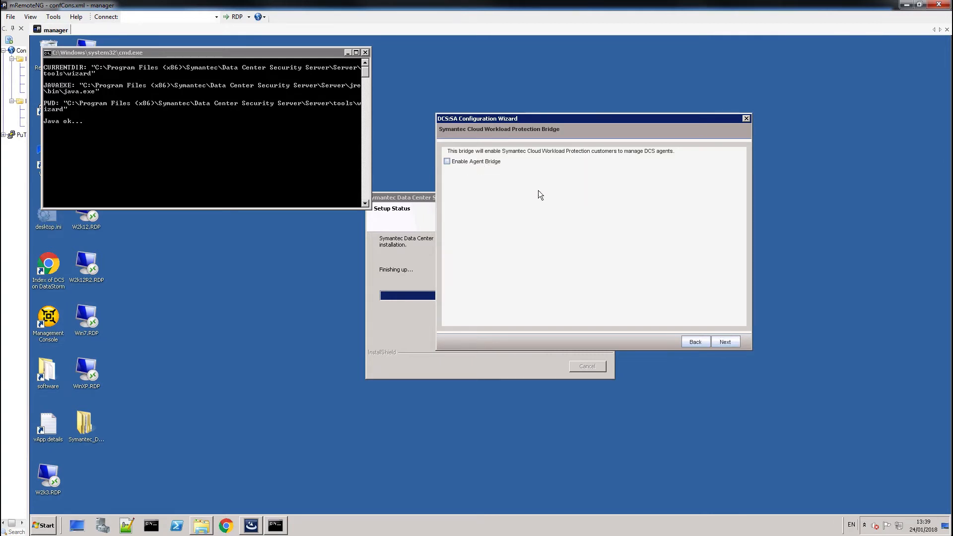
click(732, 341)
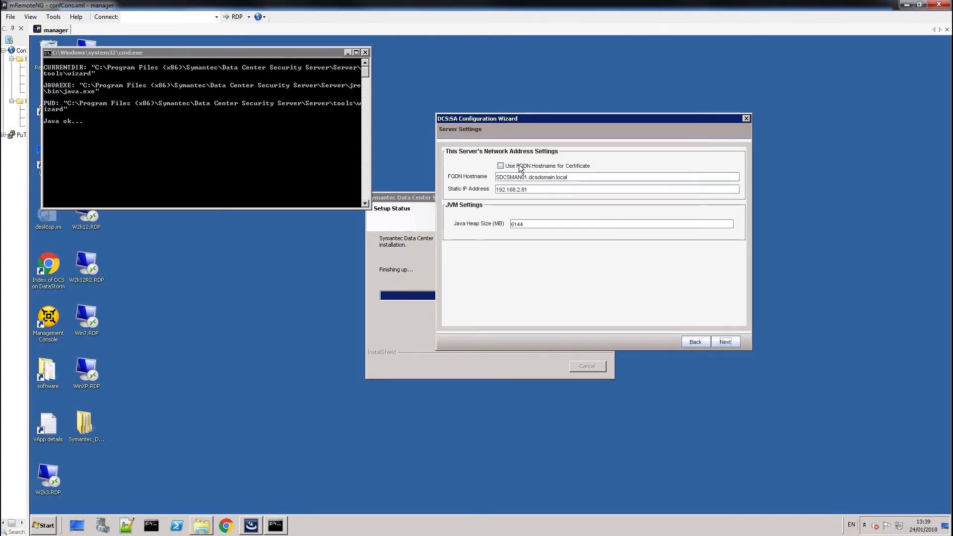
Step: Accept the server settings, submit the sa and dbowner passwords for the database upgrade, and acknowledge mandatory event purging with user initials
click(725, 342)
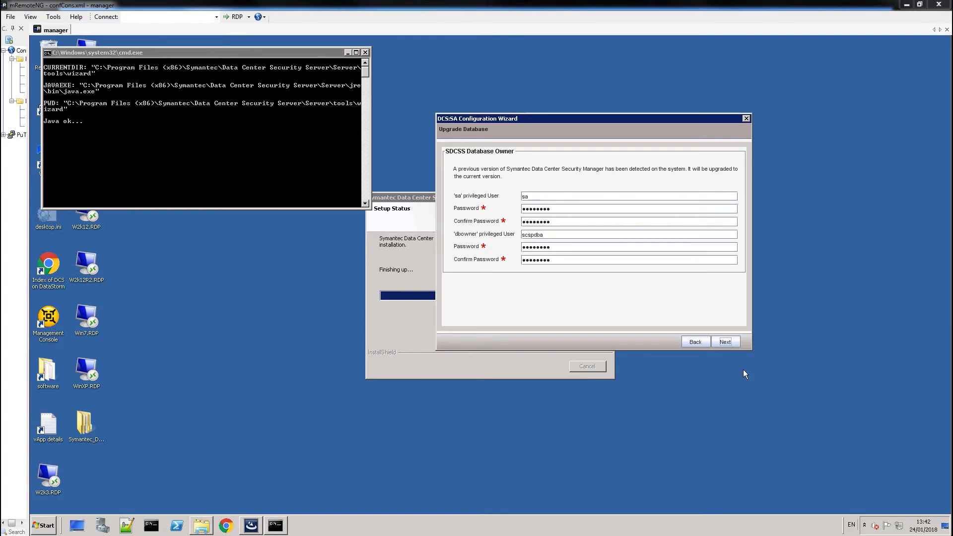
click(728, 344)
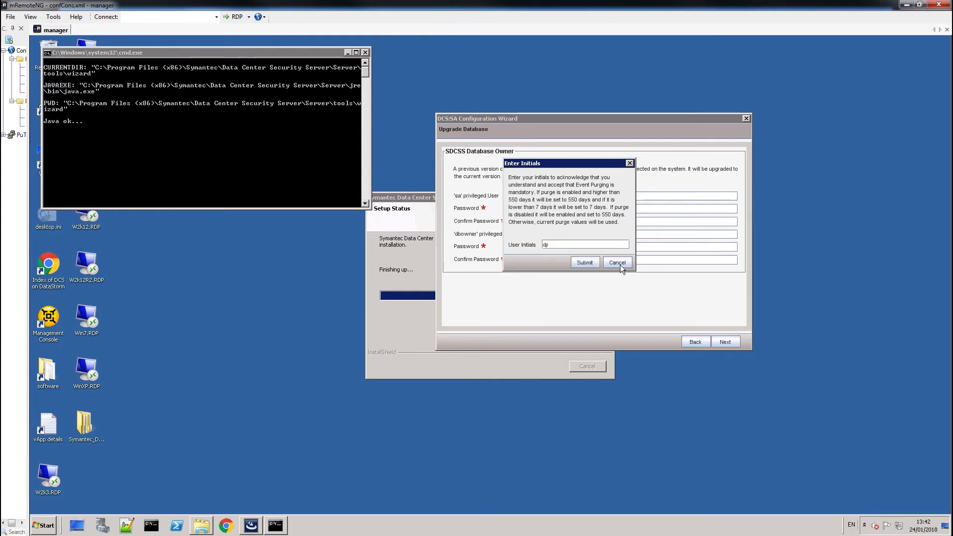
click(585, 262)
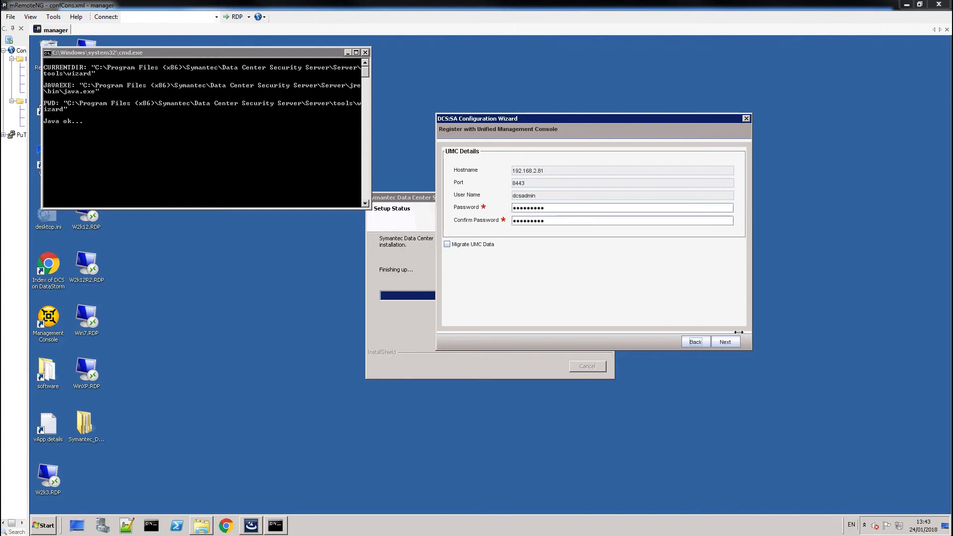
Step: Submit the Unified Management Console password without migrating UMC data, and run the server configuration through to completion
click(728, 343)
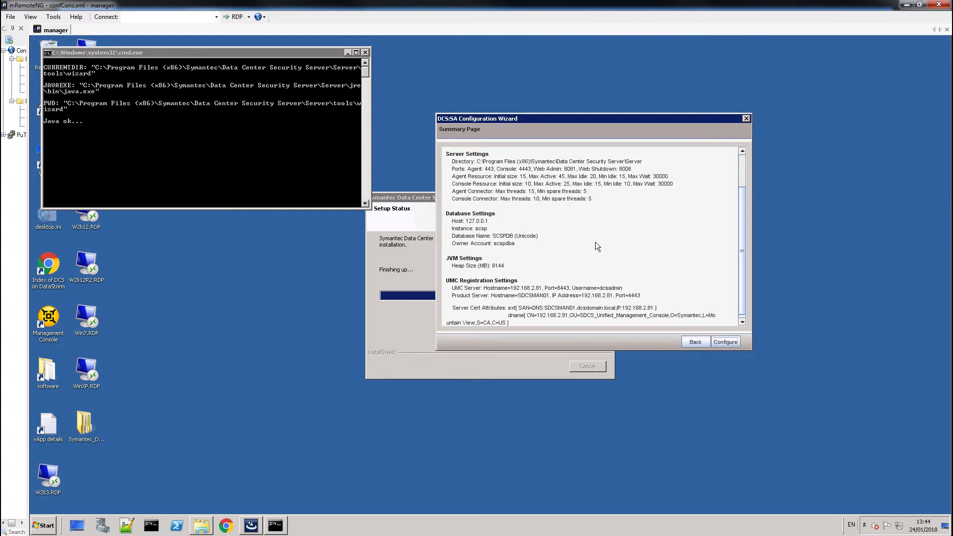
scroll(594, 242, down, 1)
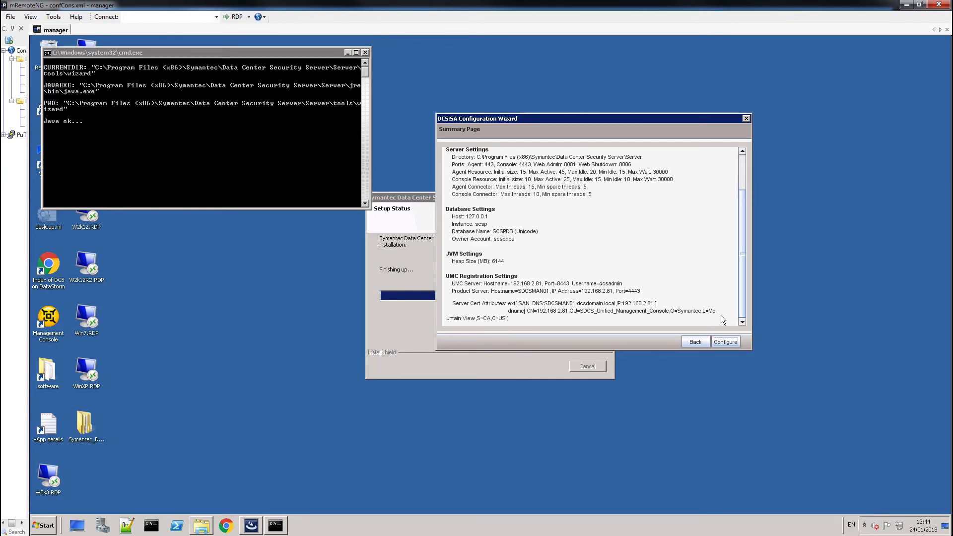
click(726, 341)
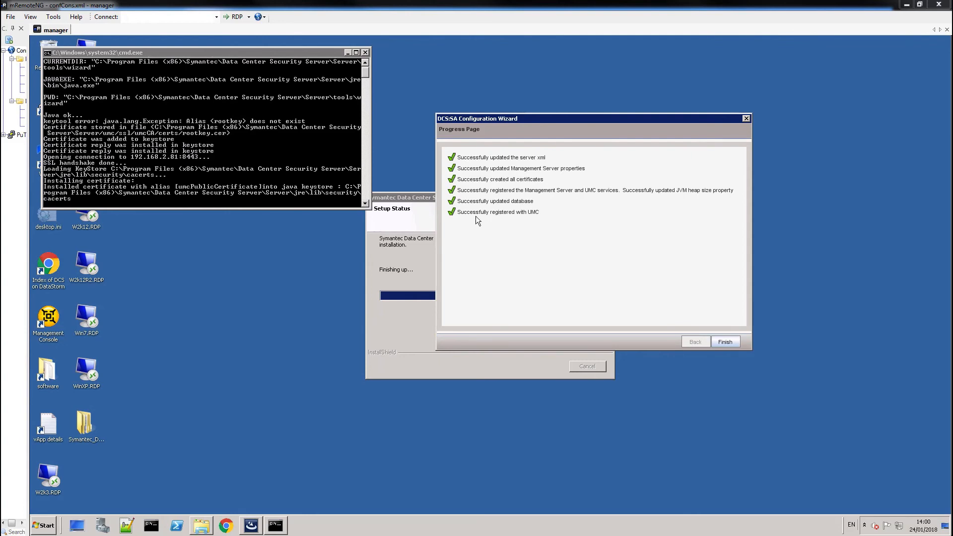
click(724, 342)
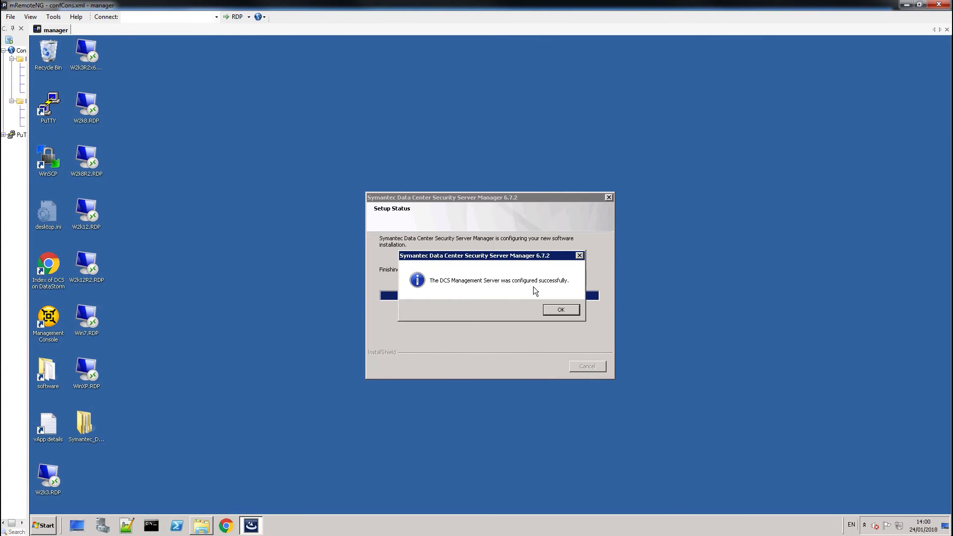
click(561, 310)
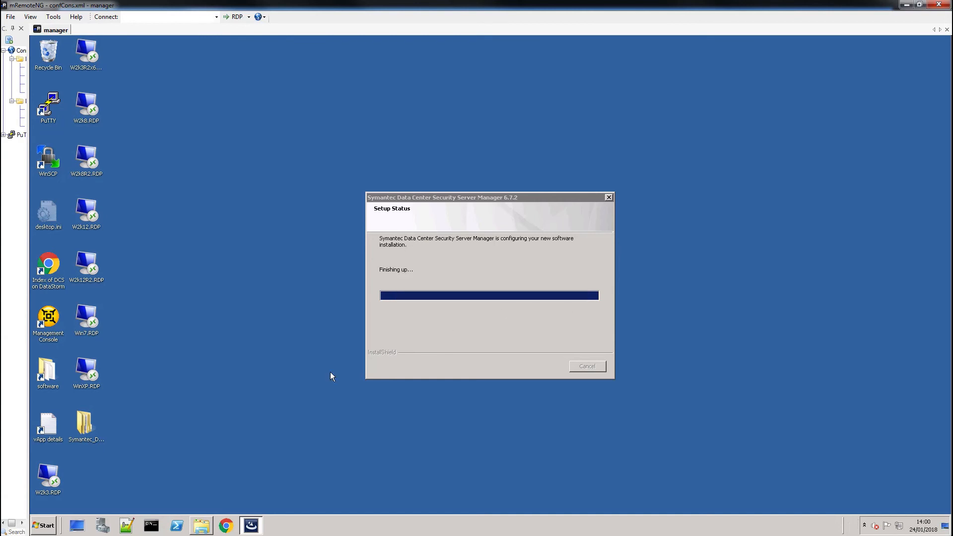
Step: Return to the DCS Server Advanced folder and run console.exe as administrator
click(201, 526)
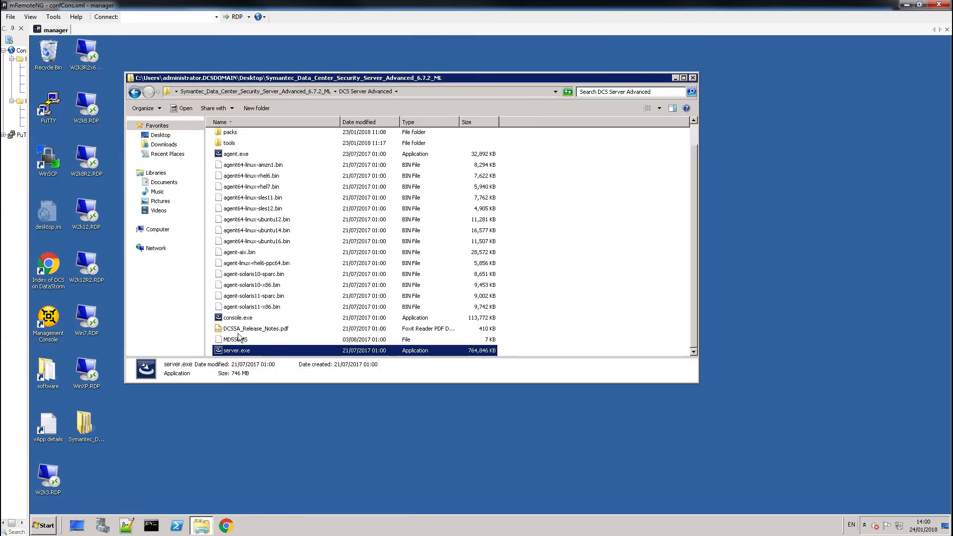
right_click(240, 320)
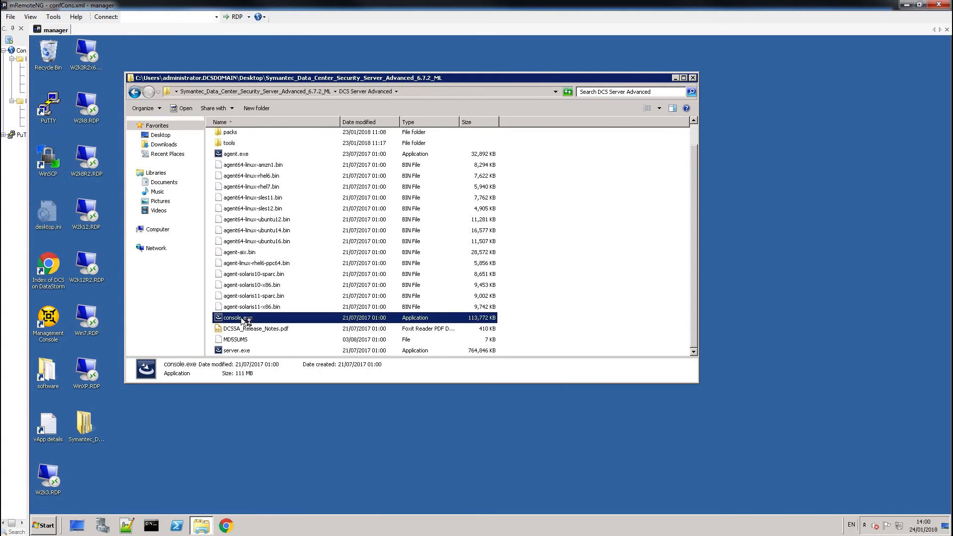
click(260, 332)
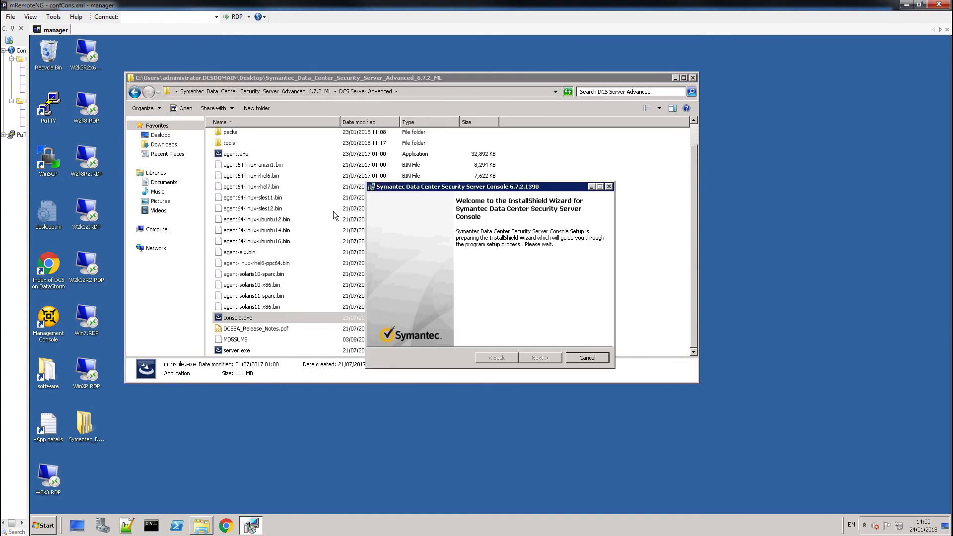
Step: Upgrade the existing Server Console installation to 6.7.2 in its current directory and finish the wizard
click(539, 358)
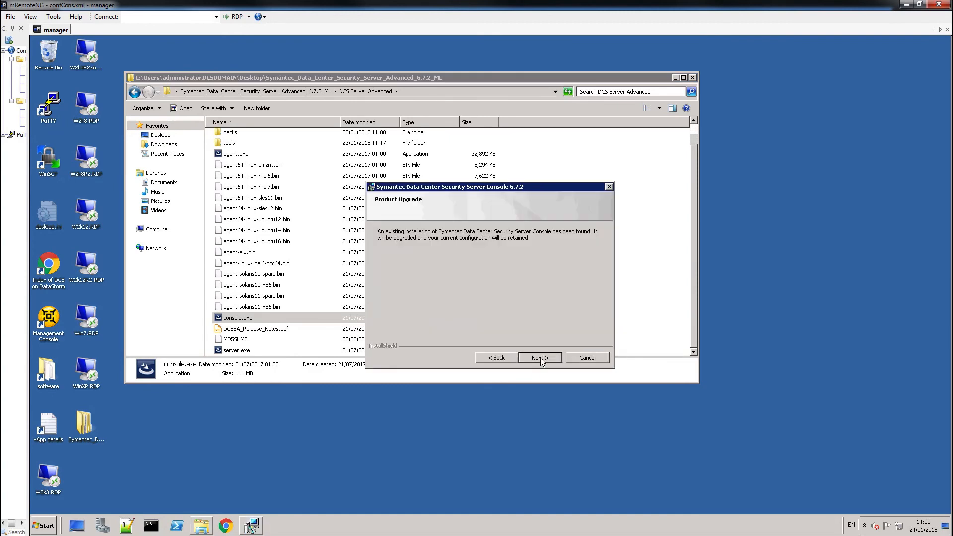
click(540, 358)
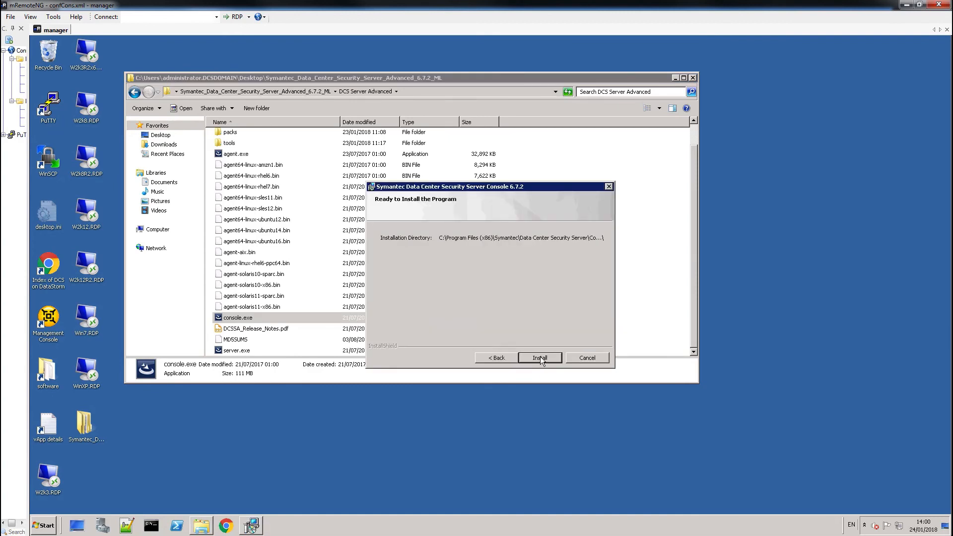
key(Return)
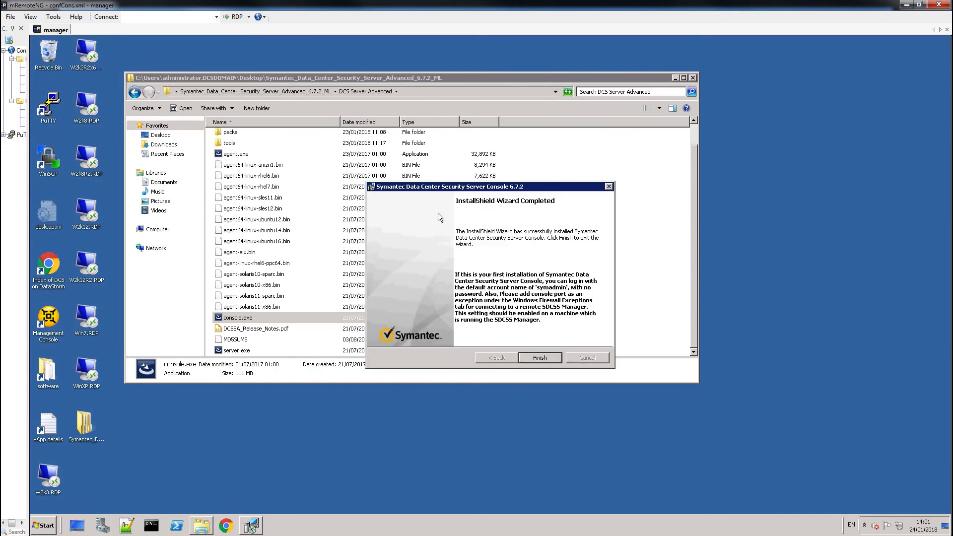
click(540, 358)
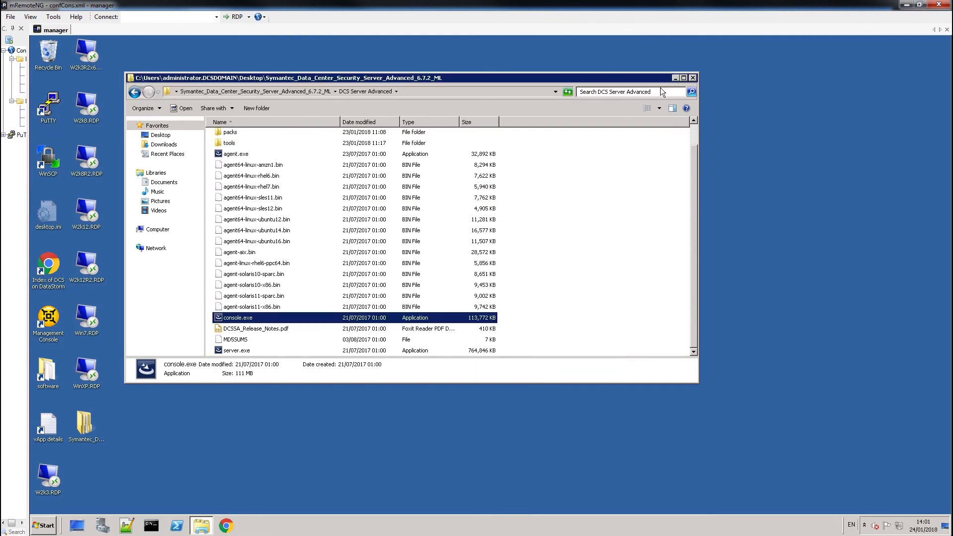
Step: Minimize the installer folder window and launch the Management Console from the desktop
click(675, 78)
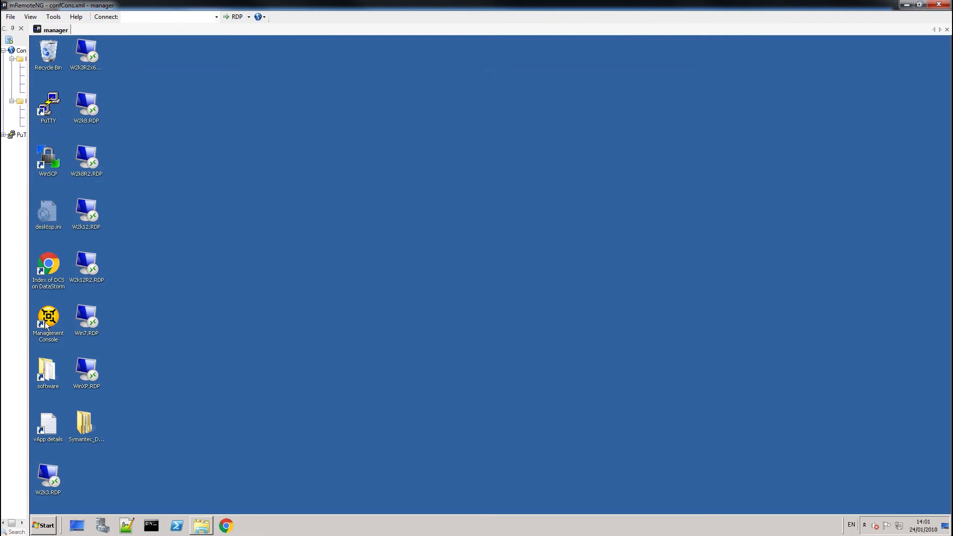
double_click(46, 322)
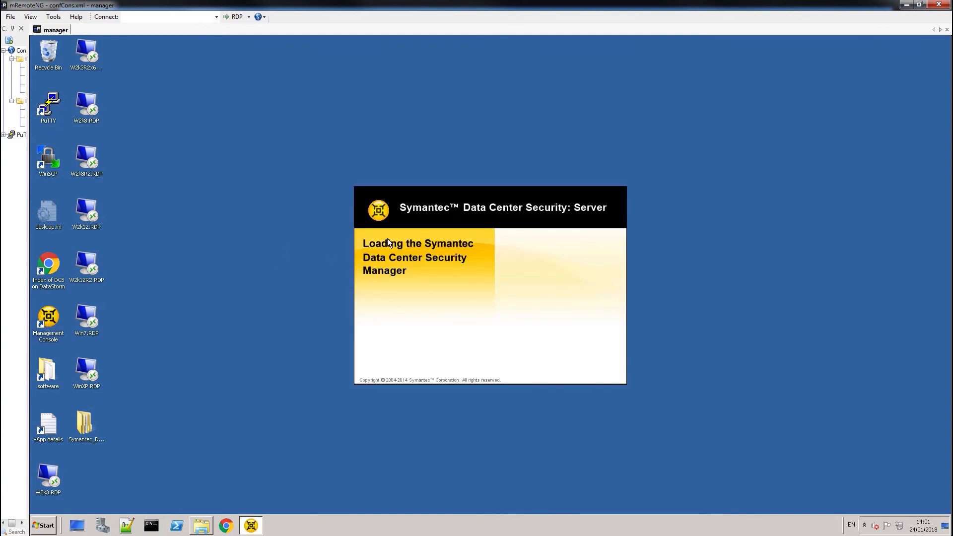